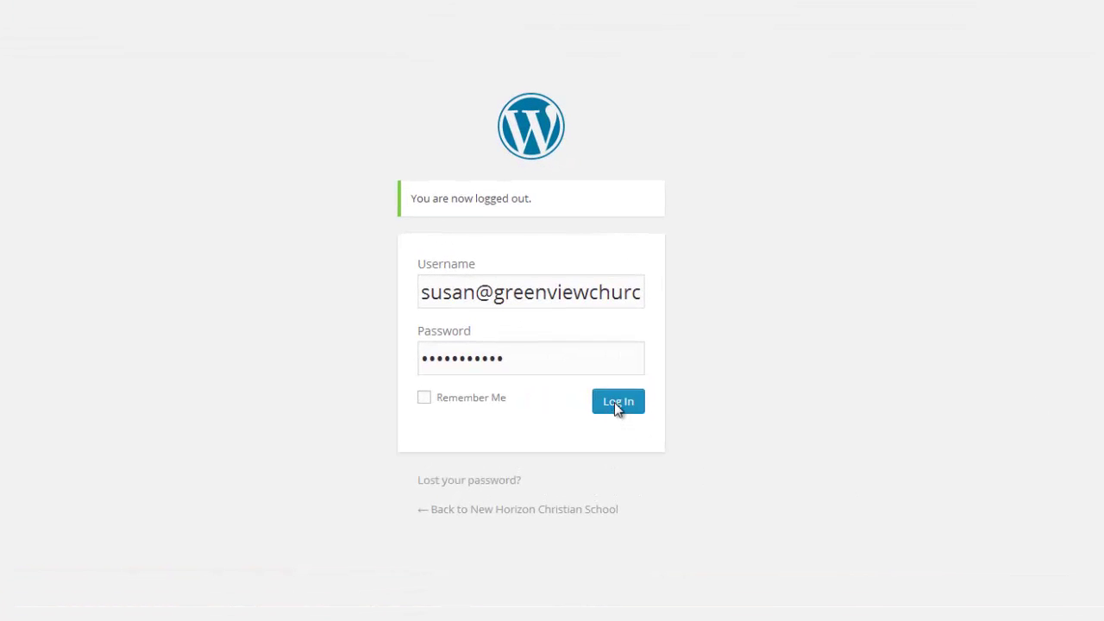
# Log in to the site with the filled-in credentials and open the media library.
pyautogui.click(617, 404)
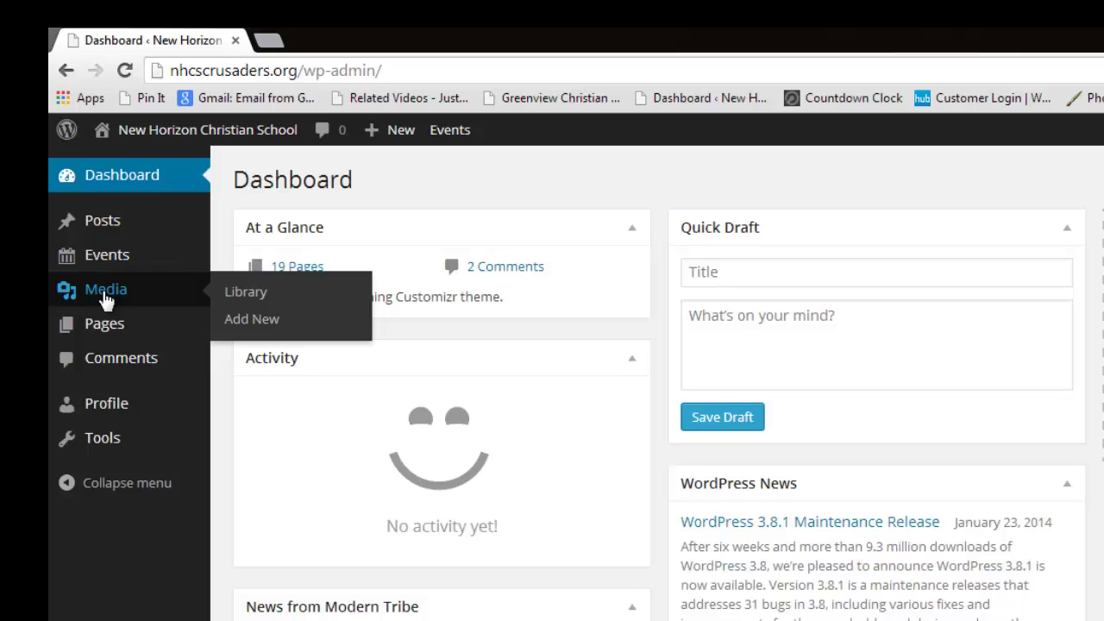
pyautogui.click(104, 292)
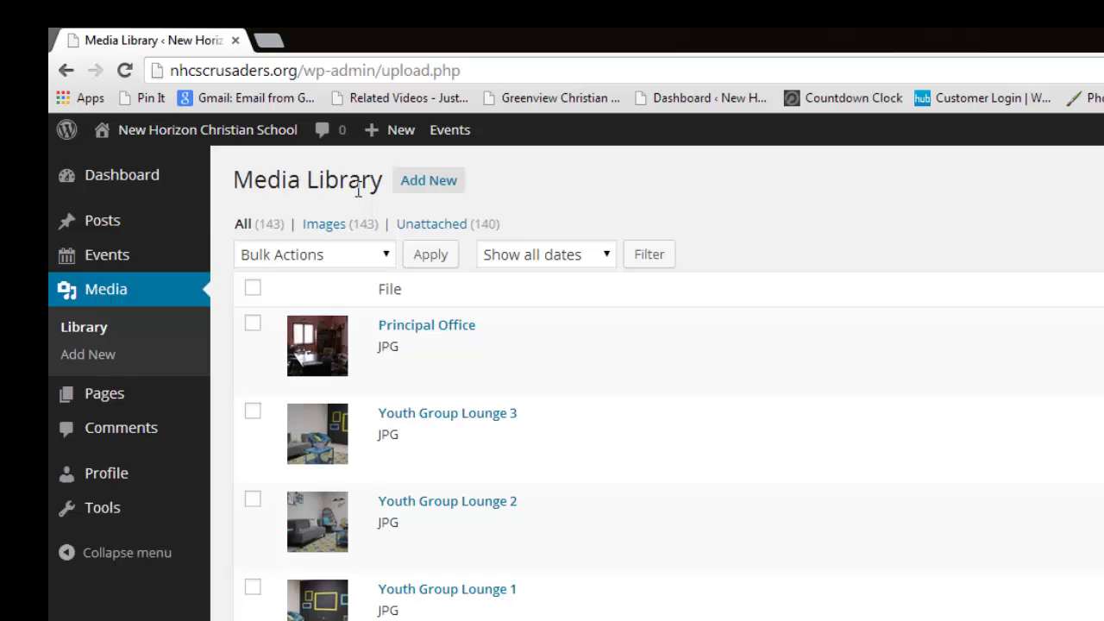
# Upload the Sample News Letter PDF from the NHCS folder and return to the media library.
pyautogui.click(425, 183)
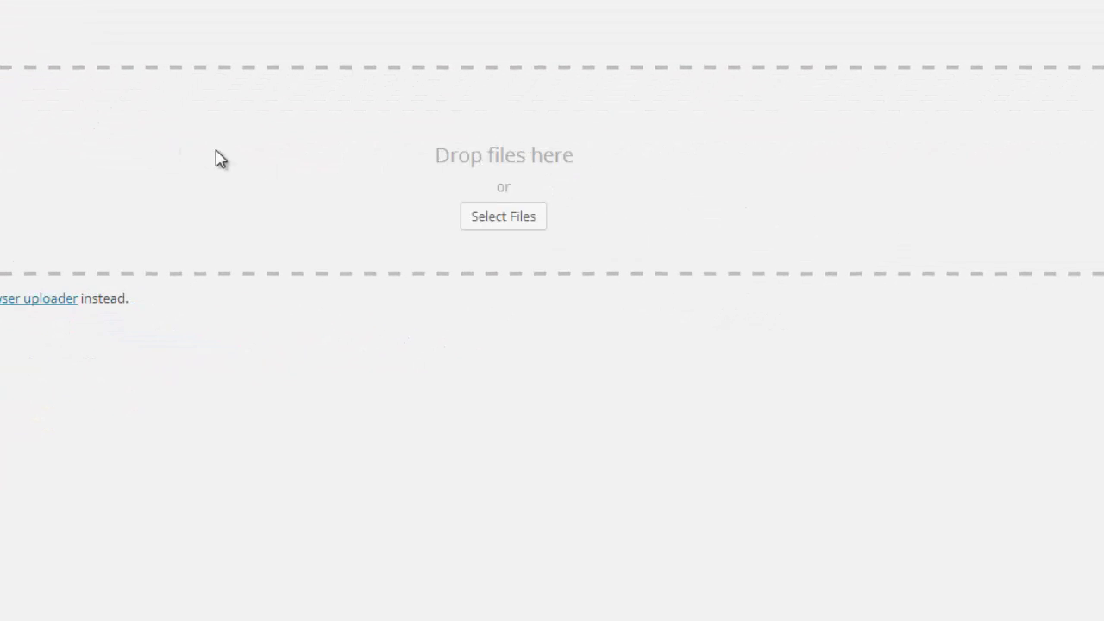
pyautogui.click(514, 219)
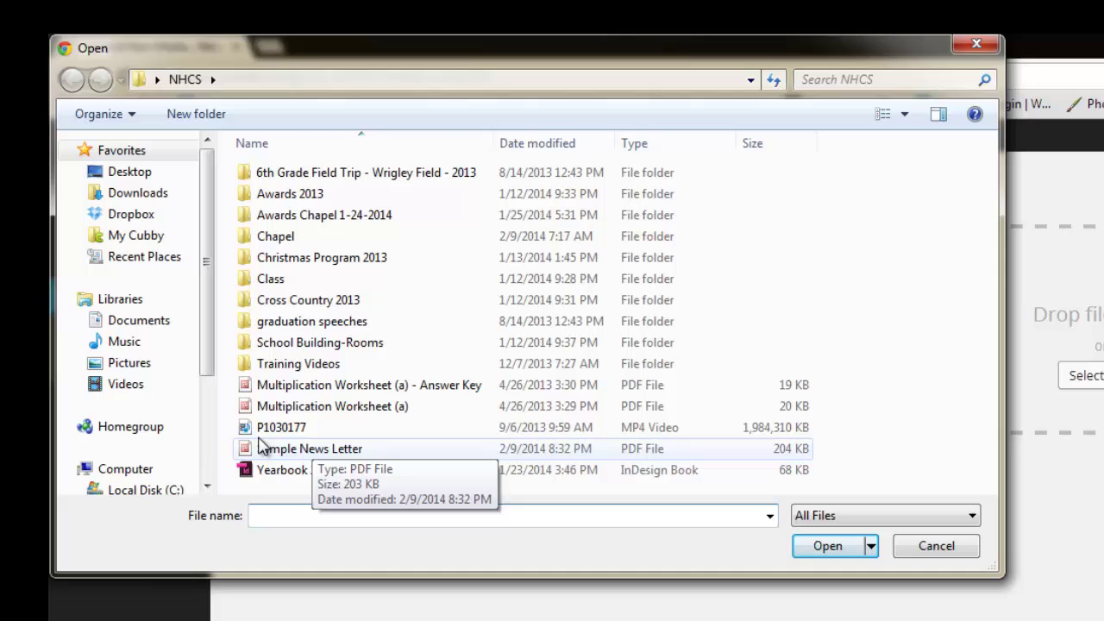
pyautogui.click(297, 455)
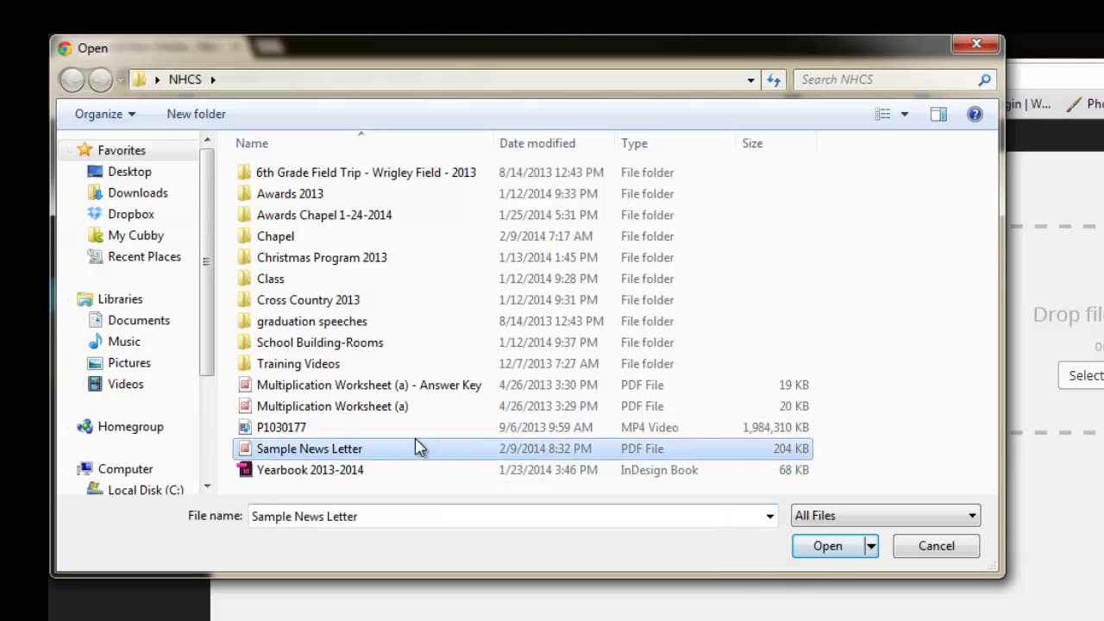
pyautogui.click(823, 548)
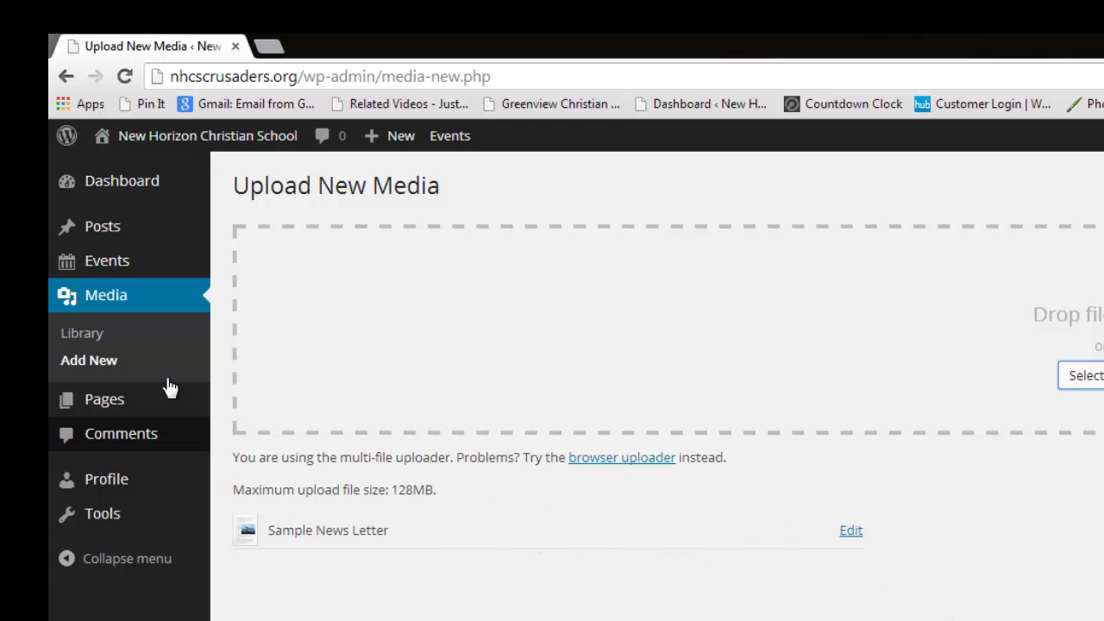
pyautogui.click(83, 340)
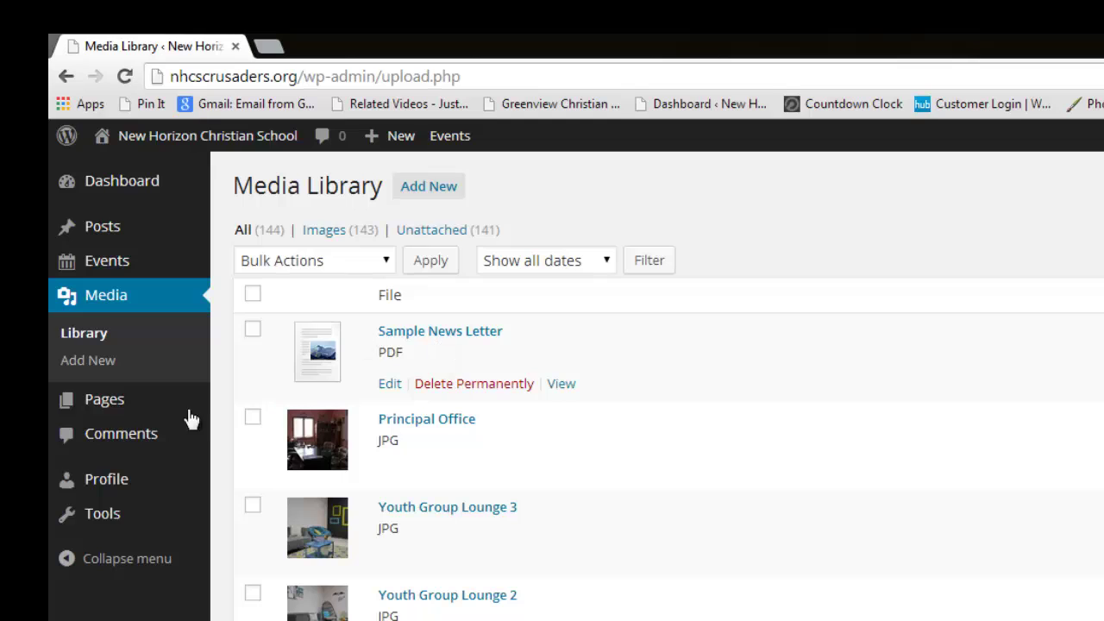
# Open the News Letters page under Media for editing.
pyautogui.moveTo(115, 405)
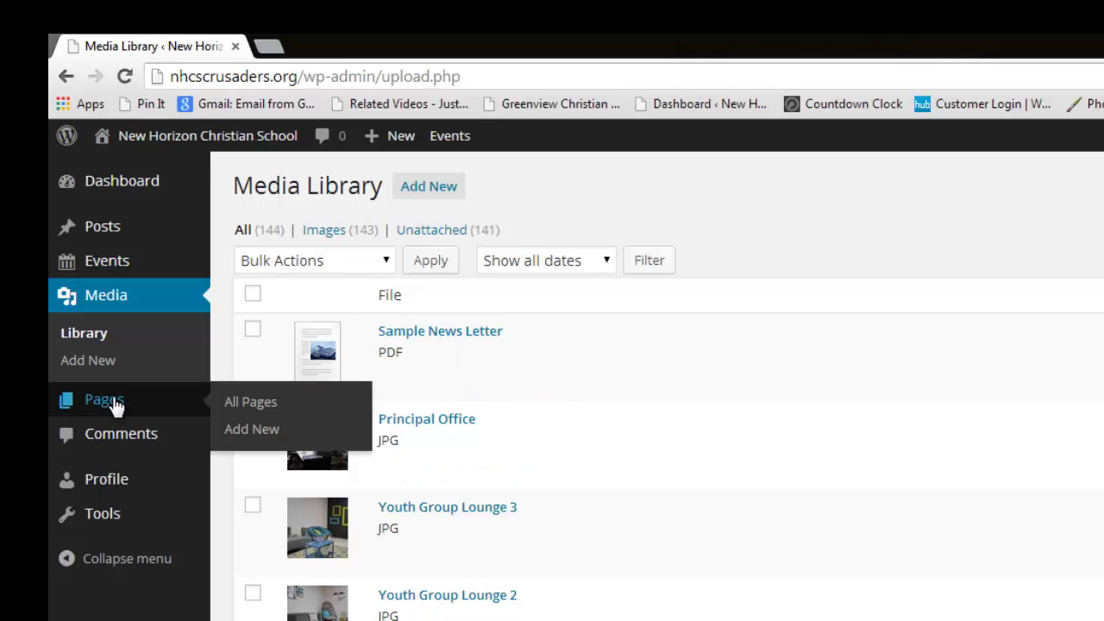
pyautogui.click(251, 404)
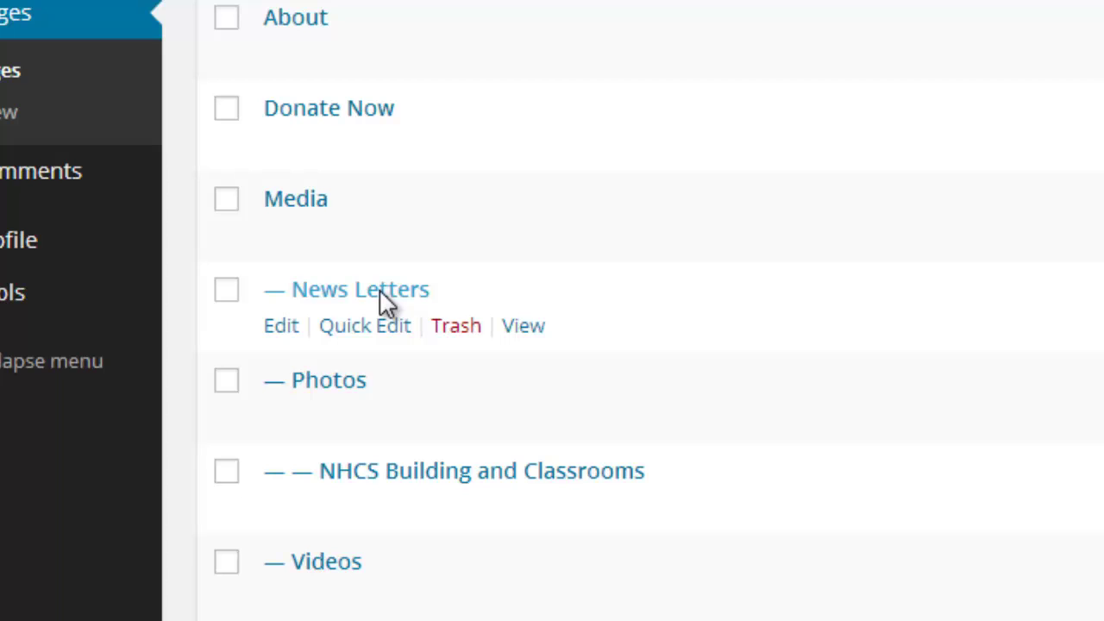
pyautogui.click(383, 297)
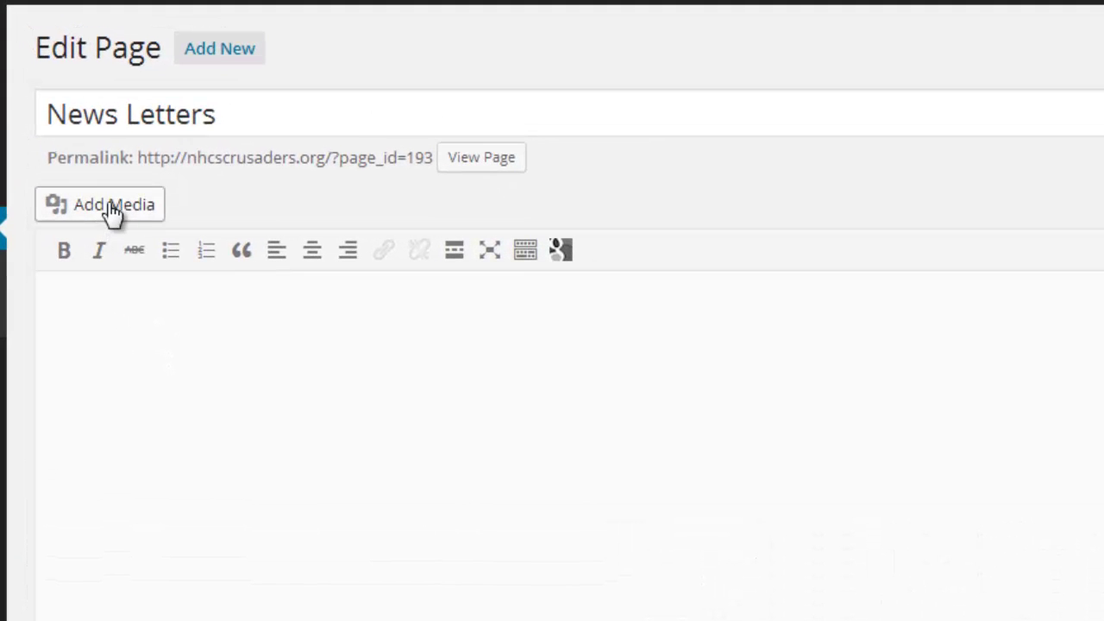
# Insert Sample-News-Letter.pdf from the media library into the News Letters page.
pyautogui.click(102, 214)
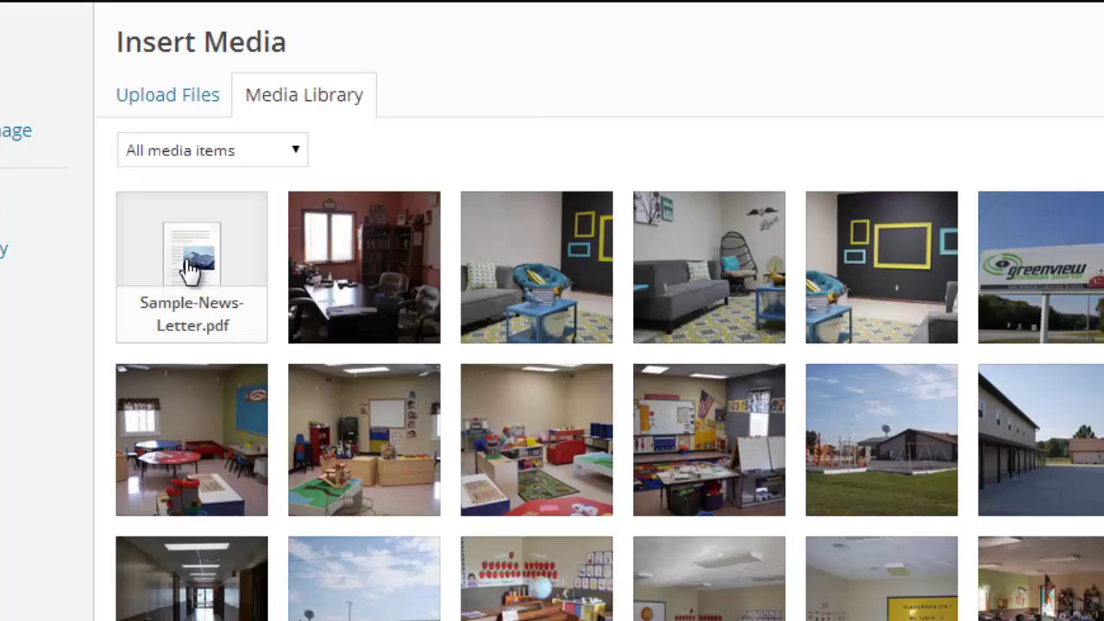
pyautogui.click(190, 270)
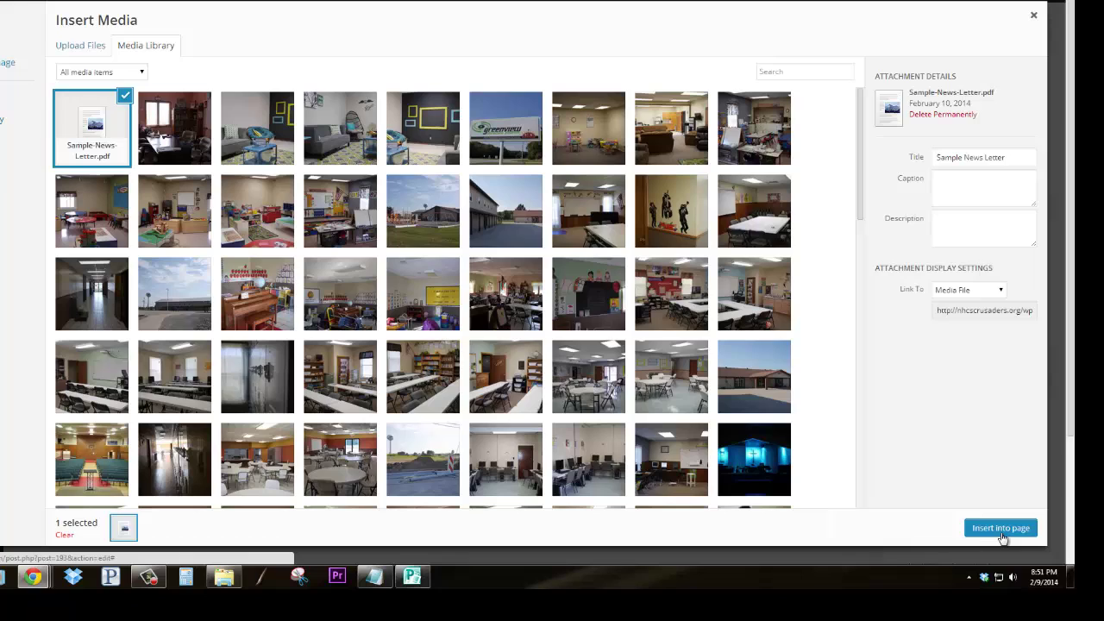
pyautogui.click(1000, 527)
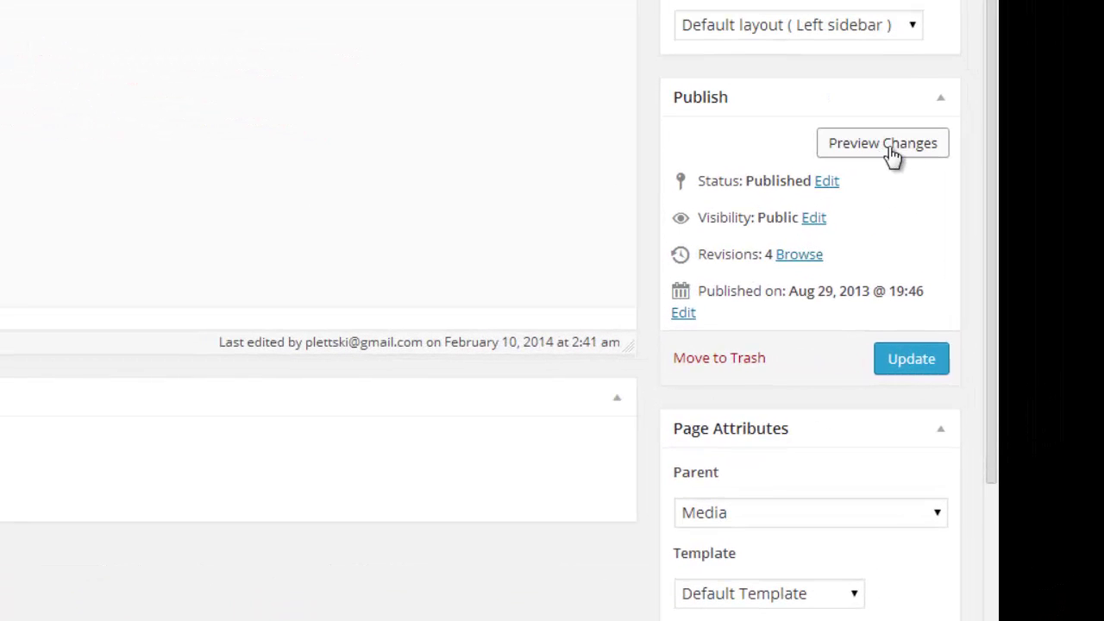
# Preview the News Letters page and look through the embedded newsletter from start to end.
pyautogui.click(893, 155)
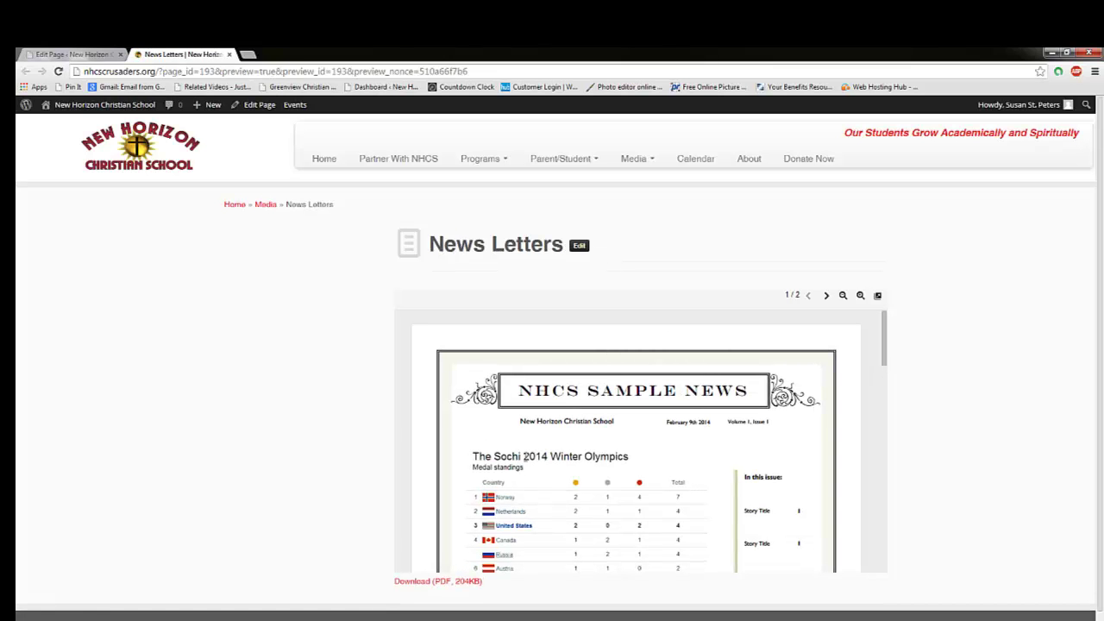
pyautogui.scroll(-2, 659, 426)
pyautogui.scroll(2, 663, 428)
pyautogui.scroll(-10, 668, 430)
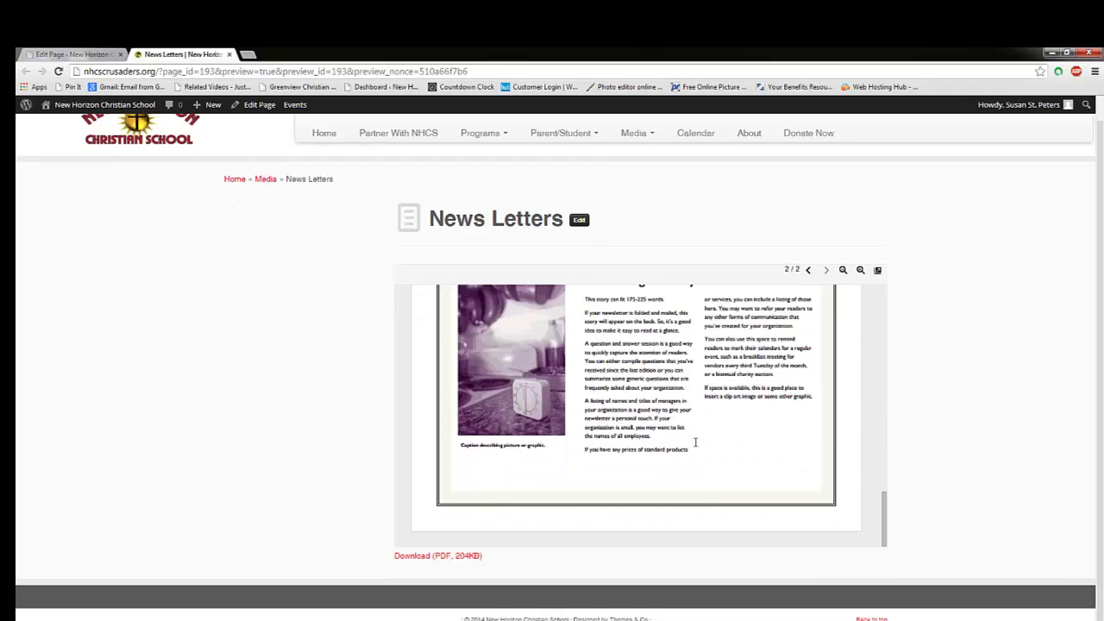
pyautogui.scroll(10, 695, 442)
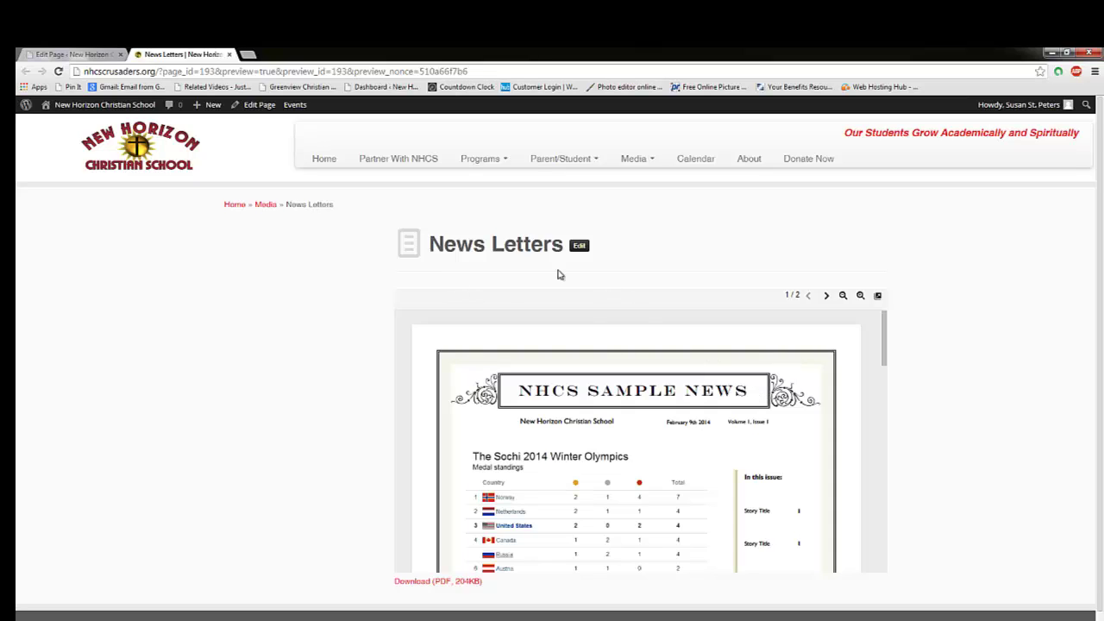
# Close the preview and update the published News Letters page.
pyautogui.click(229, 54)
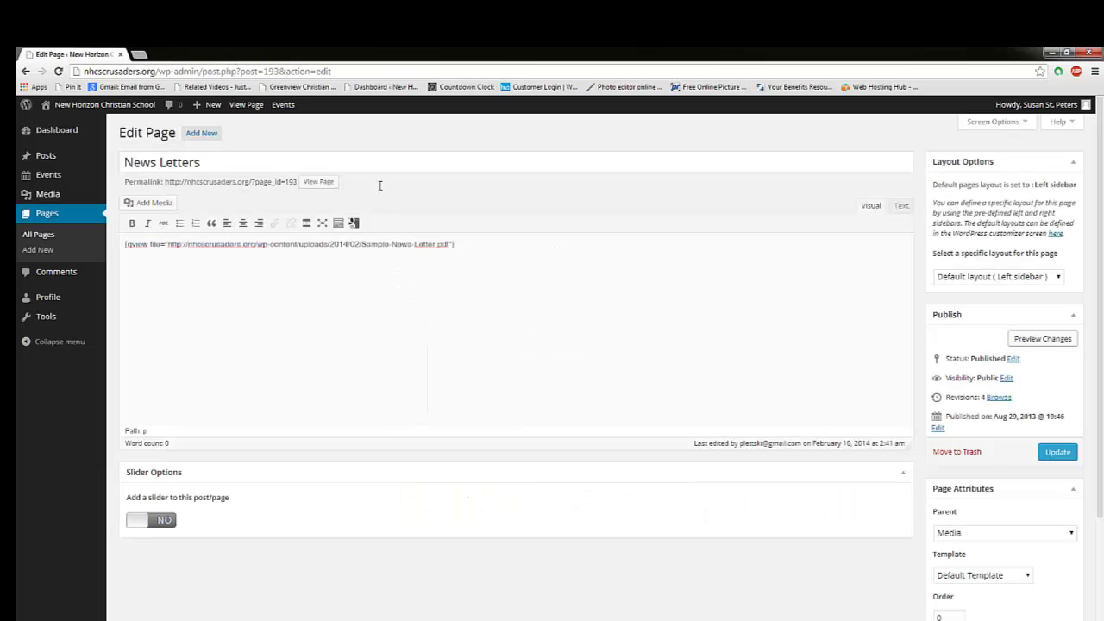
pyautogui.click(1065, 457)
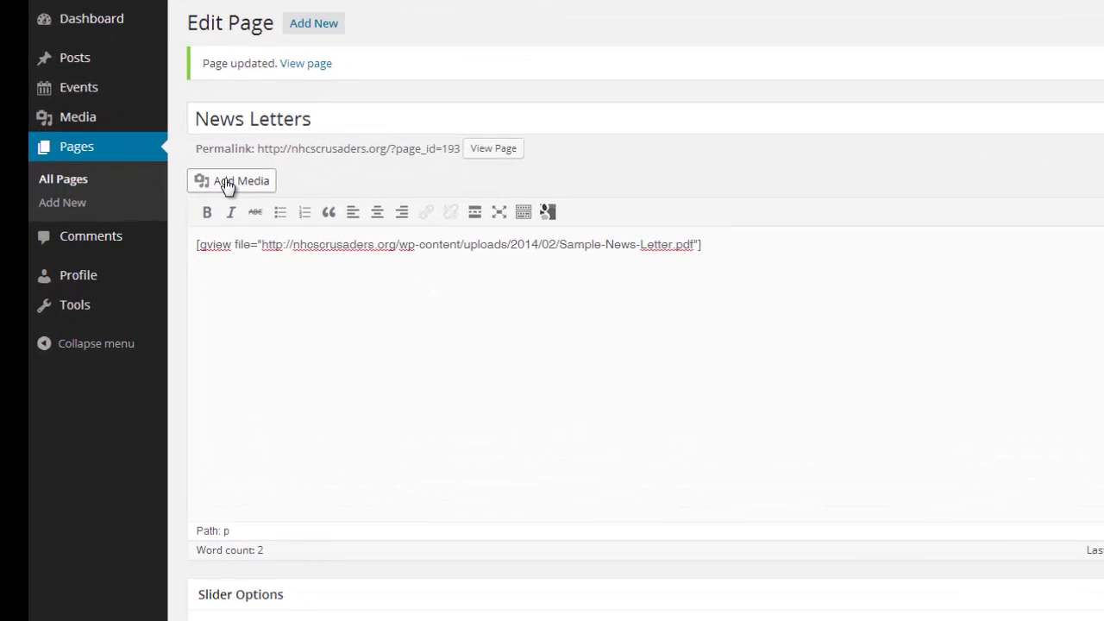
# Insert a second copy of Sample-News-Letter.pdf into the News Letters page.
pyautogui.click(154, 236)
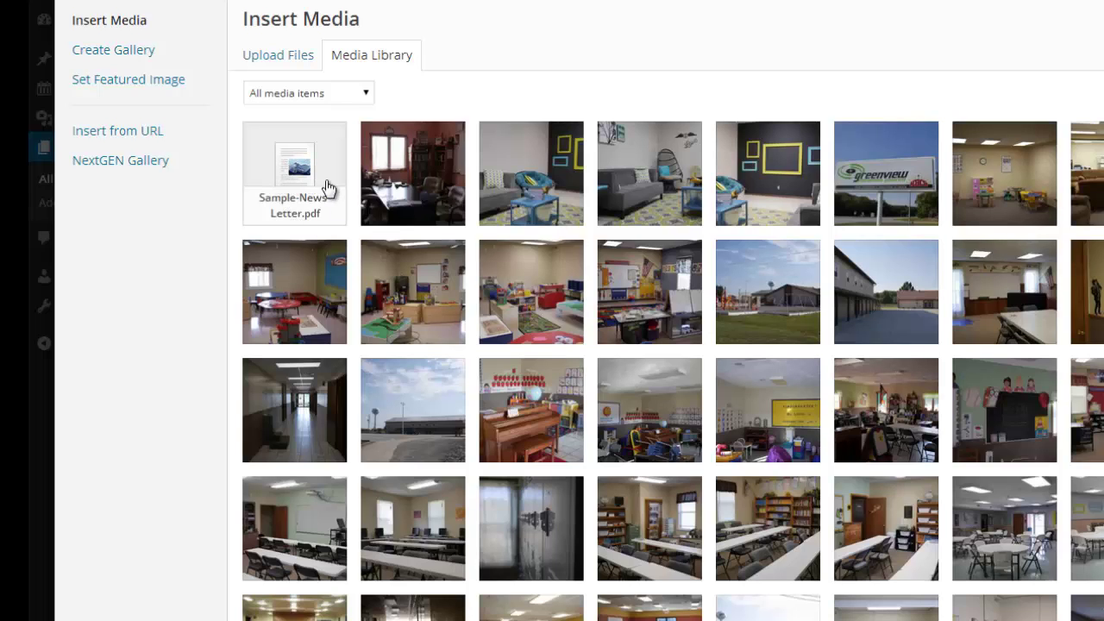
pyautogui.click(294, 171)
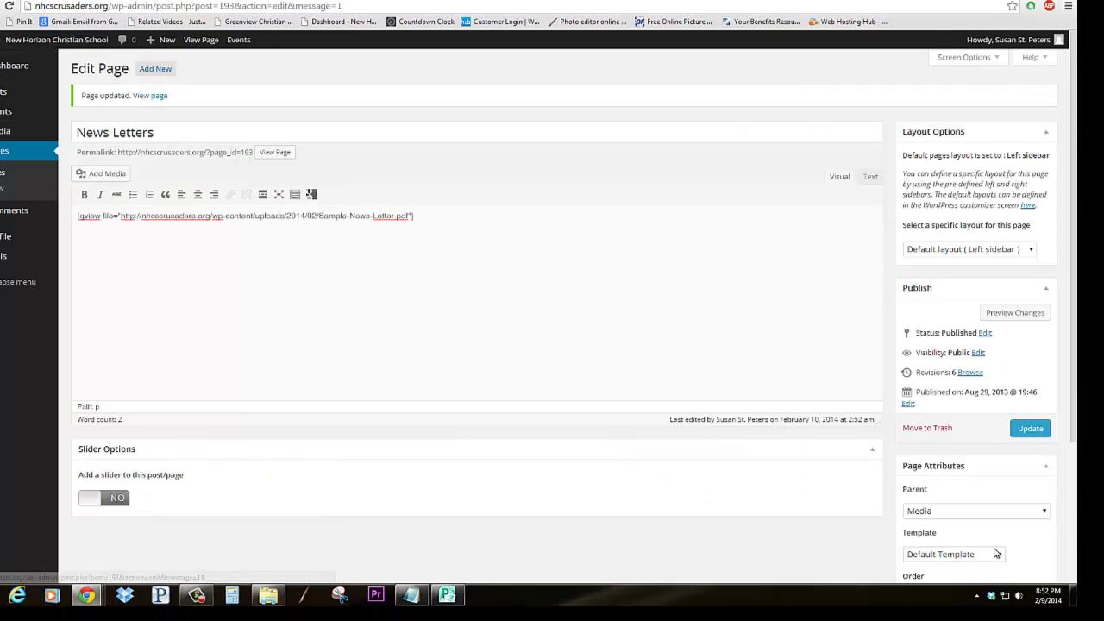
pyautogui.write('[gview file="http://nhcscrusaders.org/wp-content/uploads/2014/02/Sample-News-Letter.pdf"]')
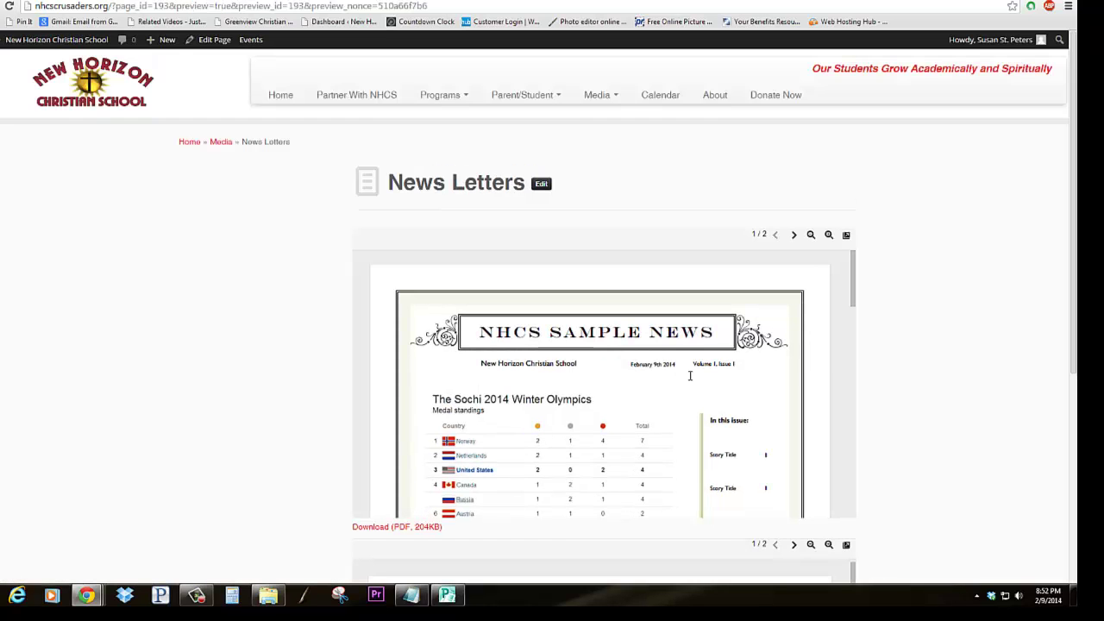
# Preview the page and examine how the two embedded newsletters are laid out.
pyautogui.scroll(-4, 889, 362)
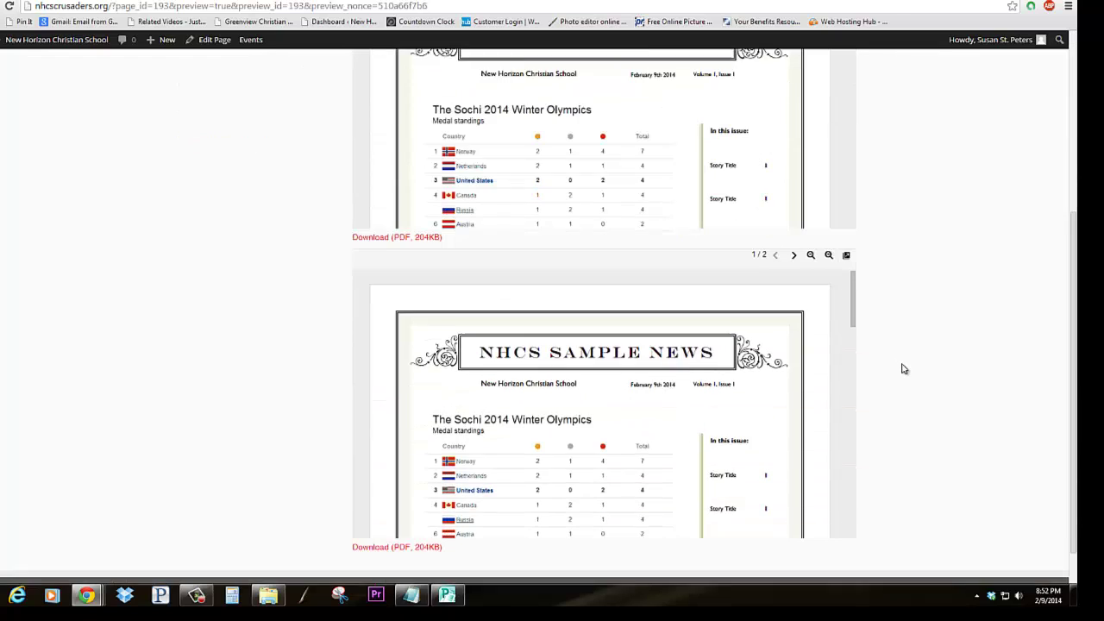
pyautogui.scroll(4, 910, 375)
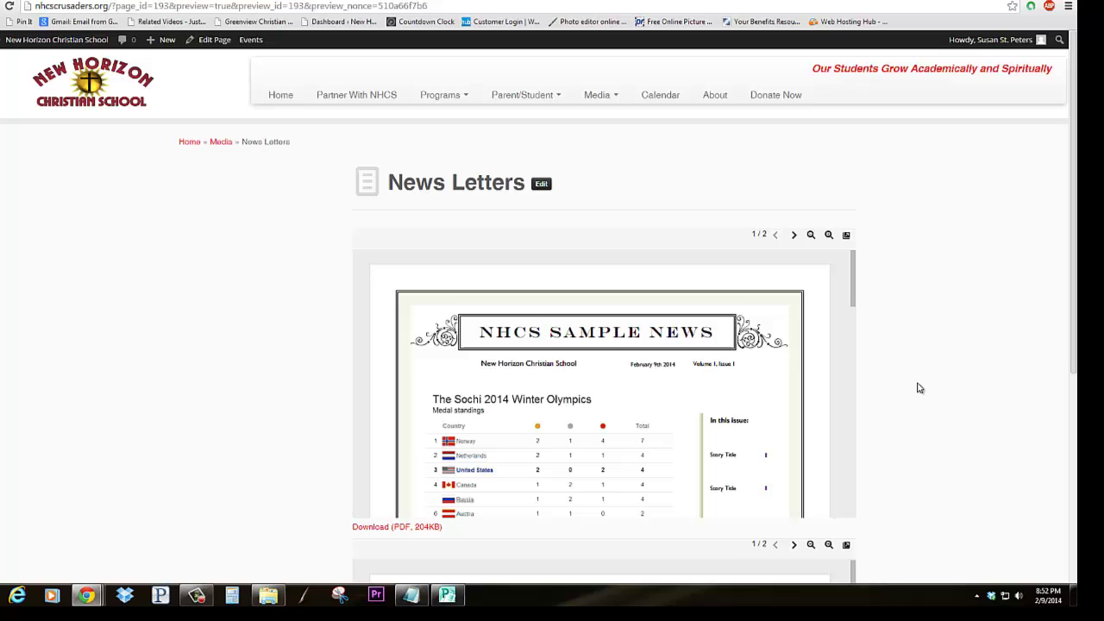
pyautogui.scroll(-1, 916, 389)
pyautogui.scroll(-3, 914, 388)
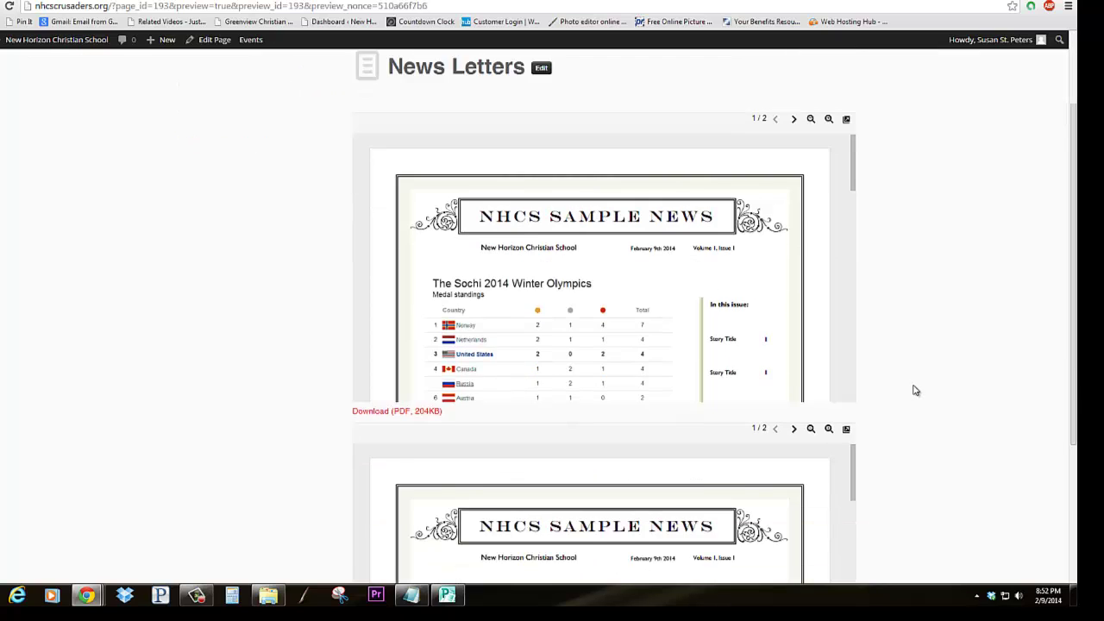
pyautogui.scroll(3, 912, 387)
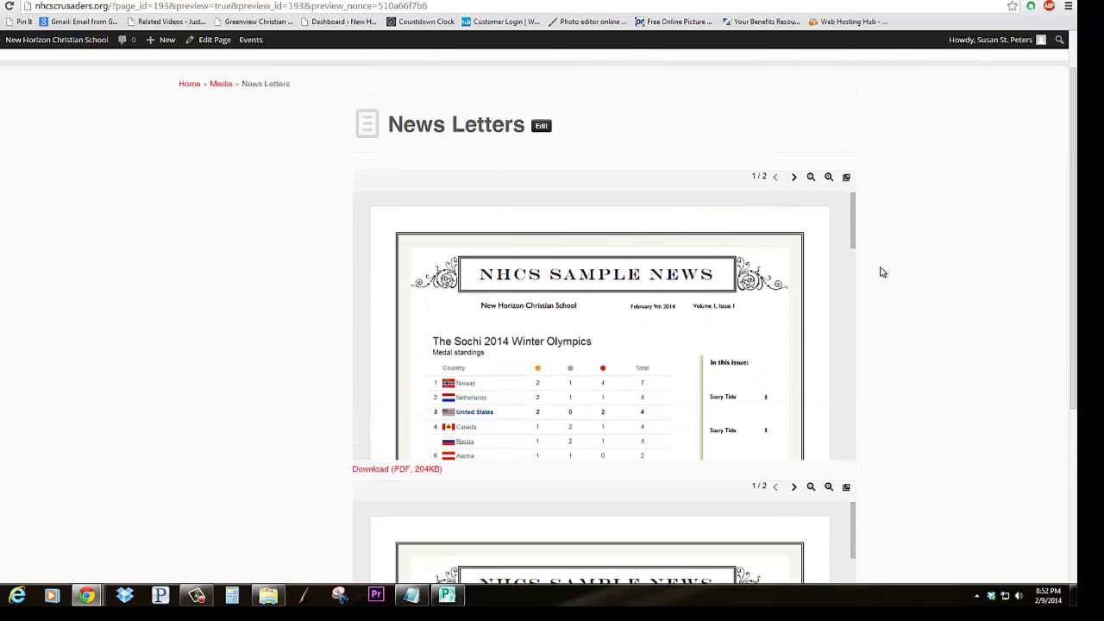
# Open the first embedded newsletter in the full document viewer, look through it and return to the page preview.
pyautogui.click(846, 177)
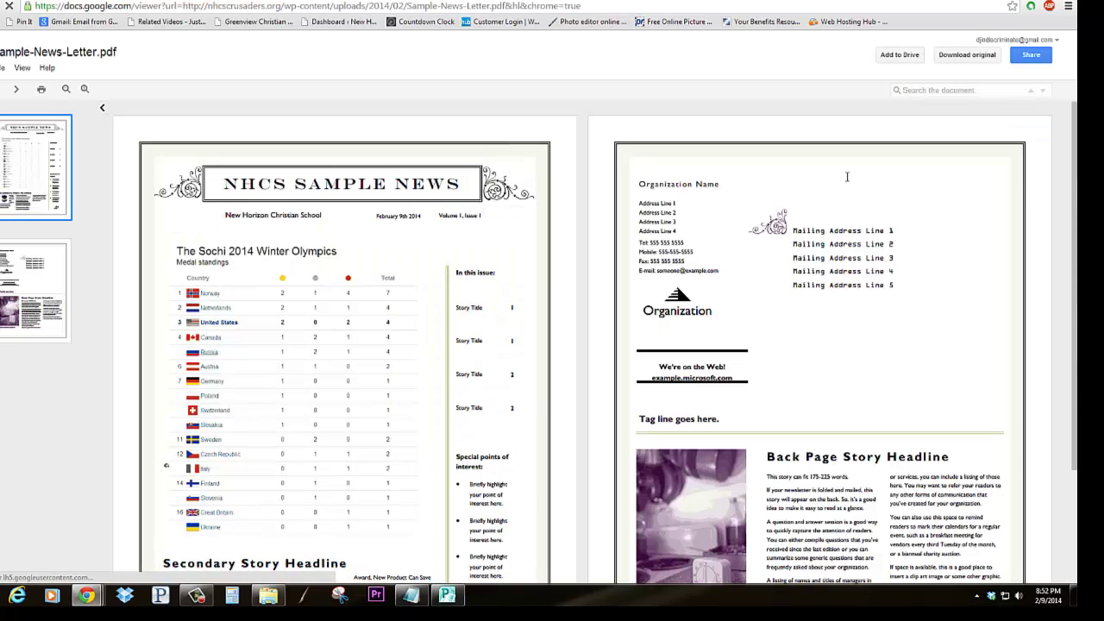
pyautogui.scroll(-2, 536, 287)
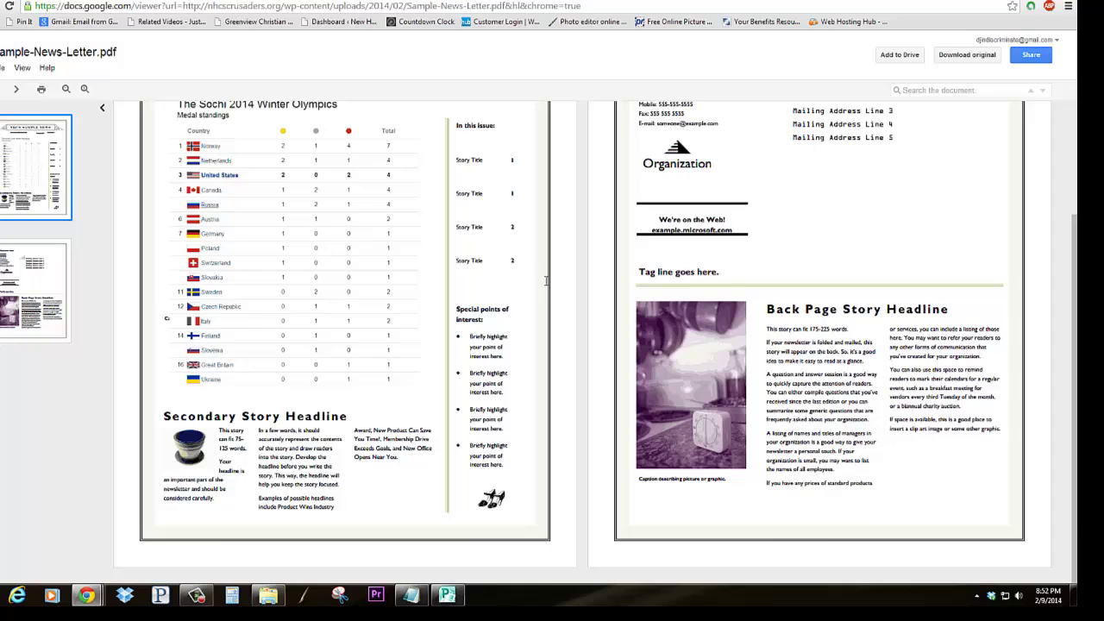
pyautogui.scroll(2, 548, 280)
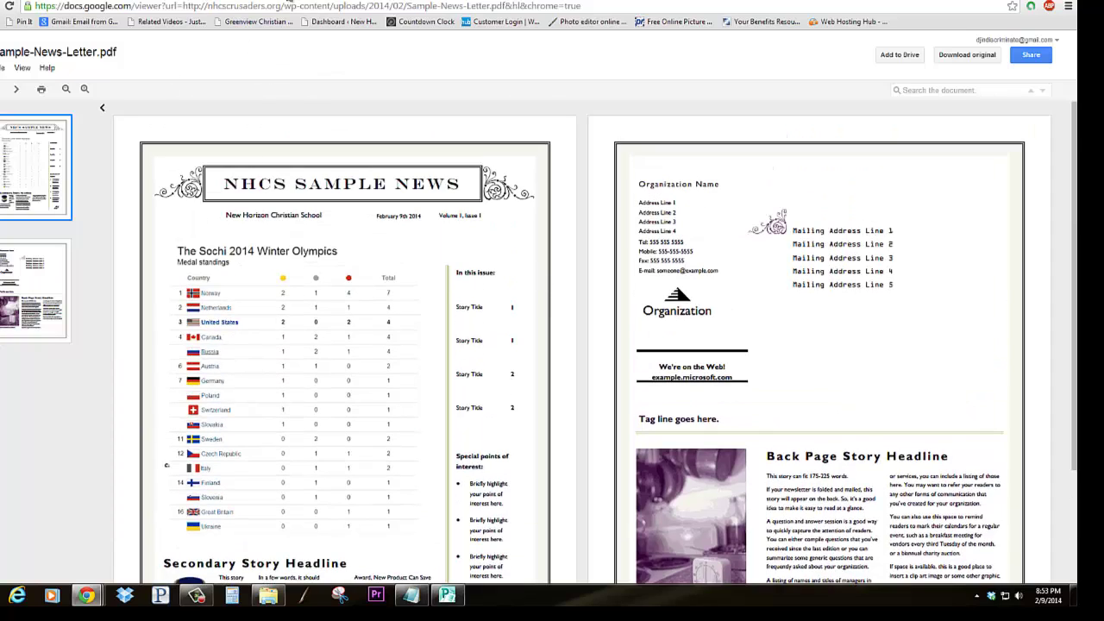
pyautogui.hotkey('alt', 'Left')
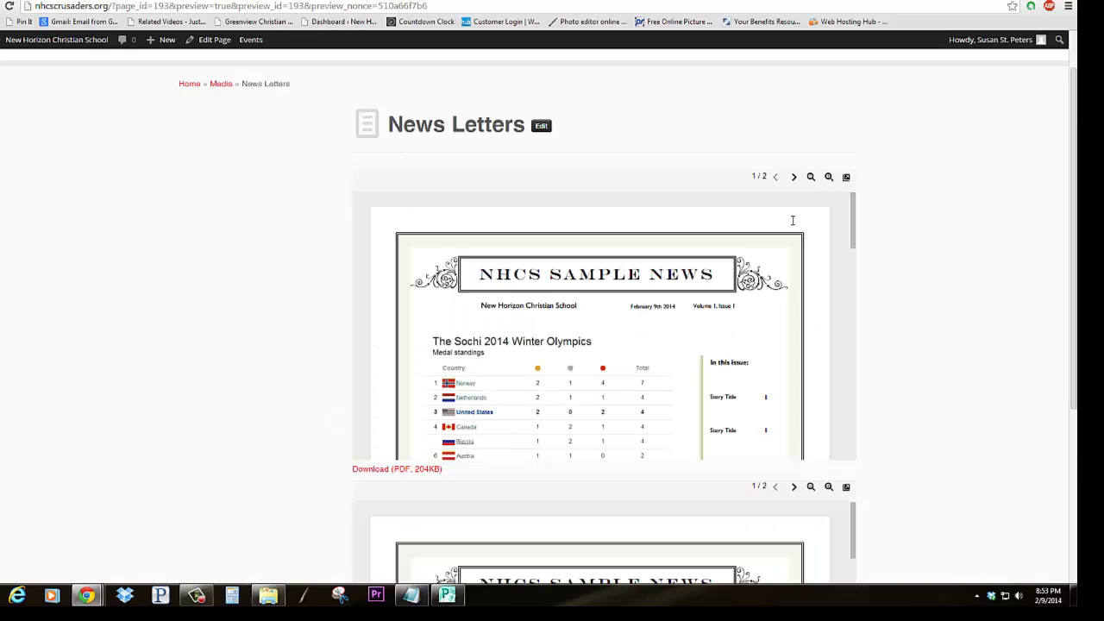
# Zoom the first embedded newsletter in, then out until both of its pages fit side by side.
pyautogui.click(829, 177)
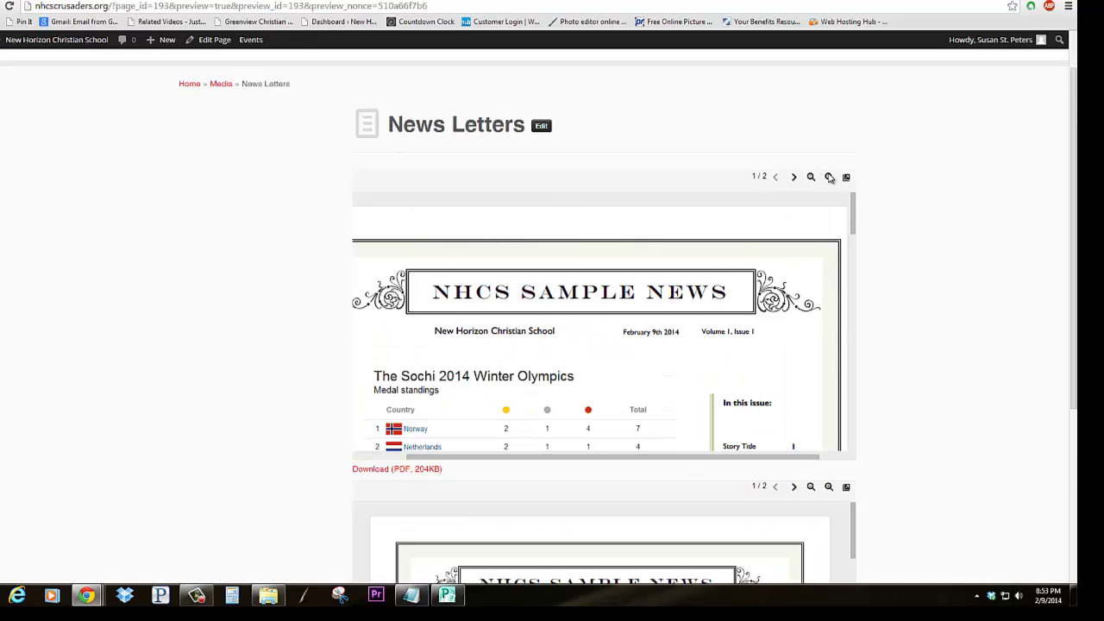
pyautogui.click(828, 177)
pyautogui.click(825, 179)
pyautogui.click(810, 177)
pyautogui.click(810, 177)
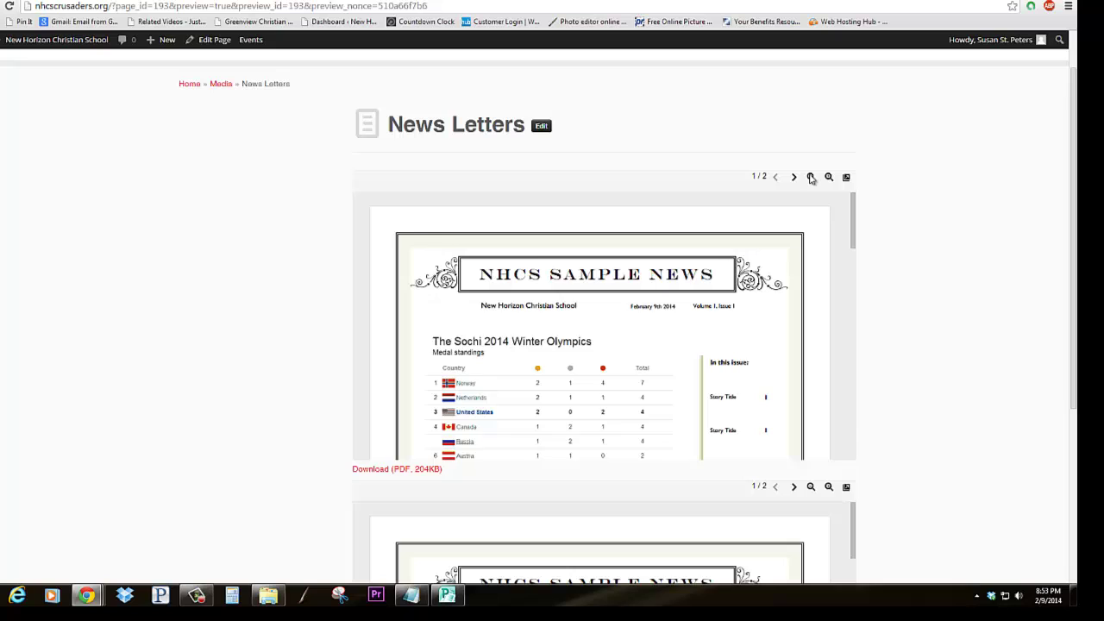
pyautogui.click(810, 178)
pyautogui.click(811, 177)
pyautogui.click(811, 177)
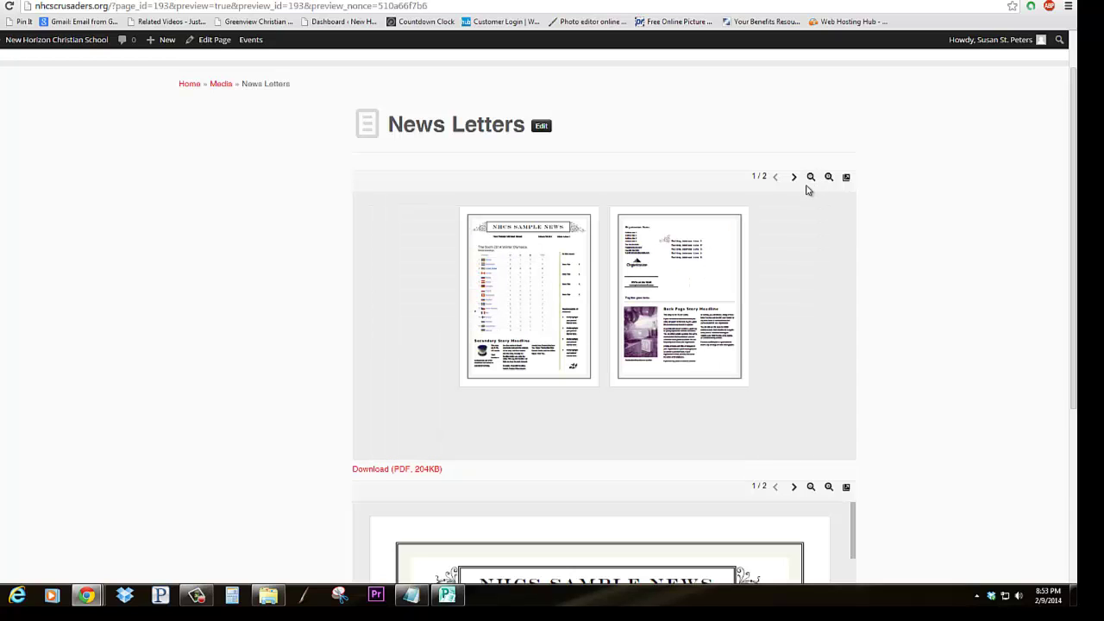
# Zoom the first embedded newsletter back to a single-page view and go to its second page.
pyautogui.click(828, 177)
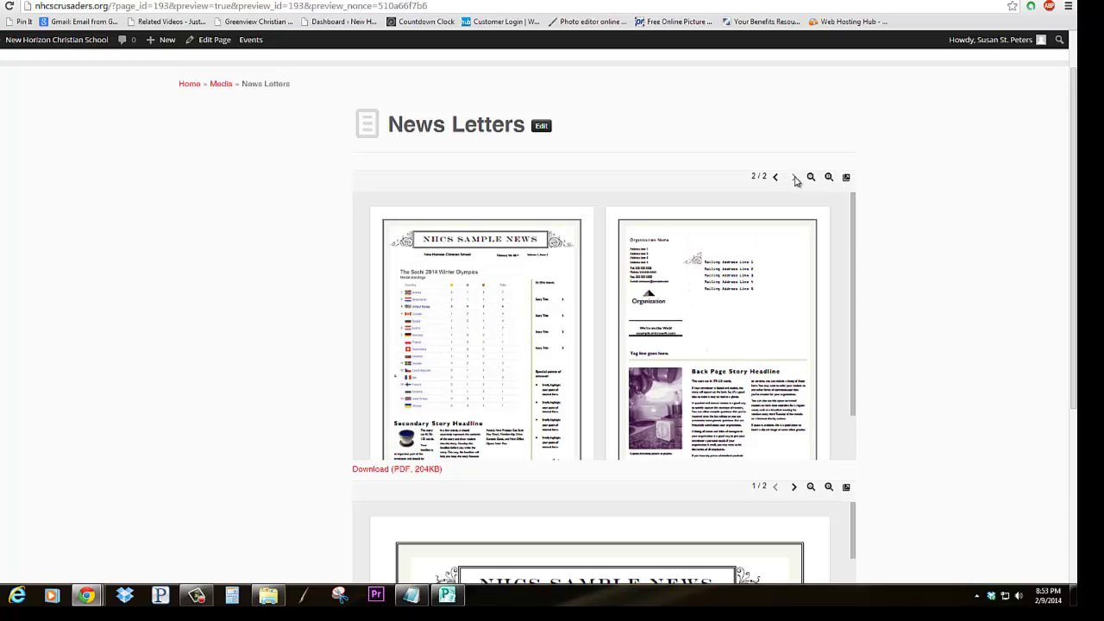
pyautogui.click(776, 177)
pyautogui.click(811, 178)
pyautogui.click(828, 178)
pyautogui.click(827, 177)
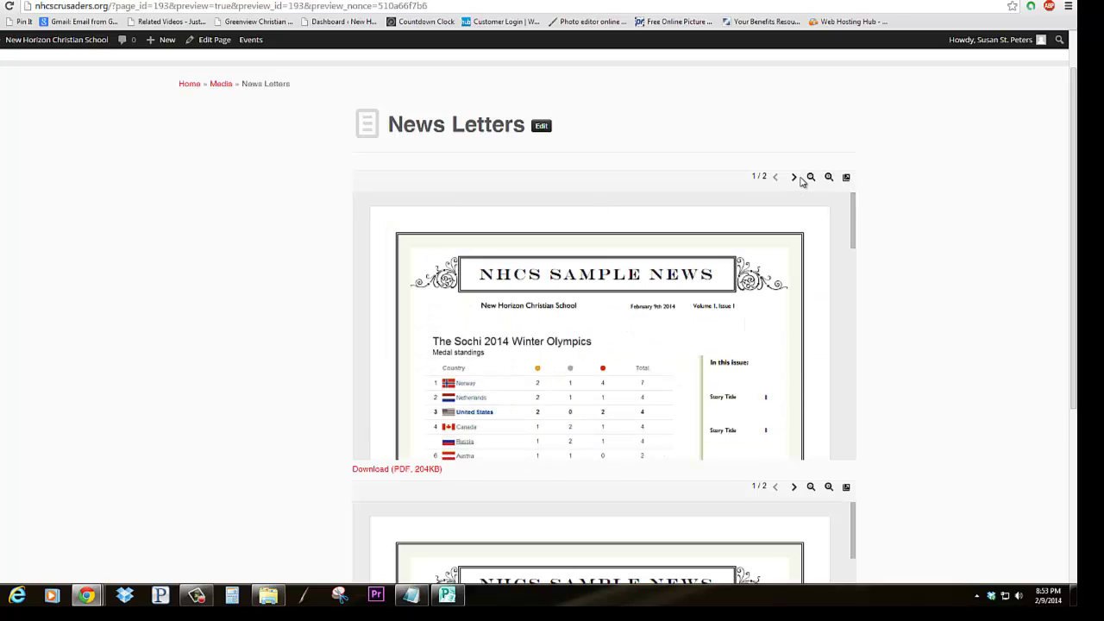
pyautogui.click(795, 177)
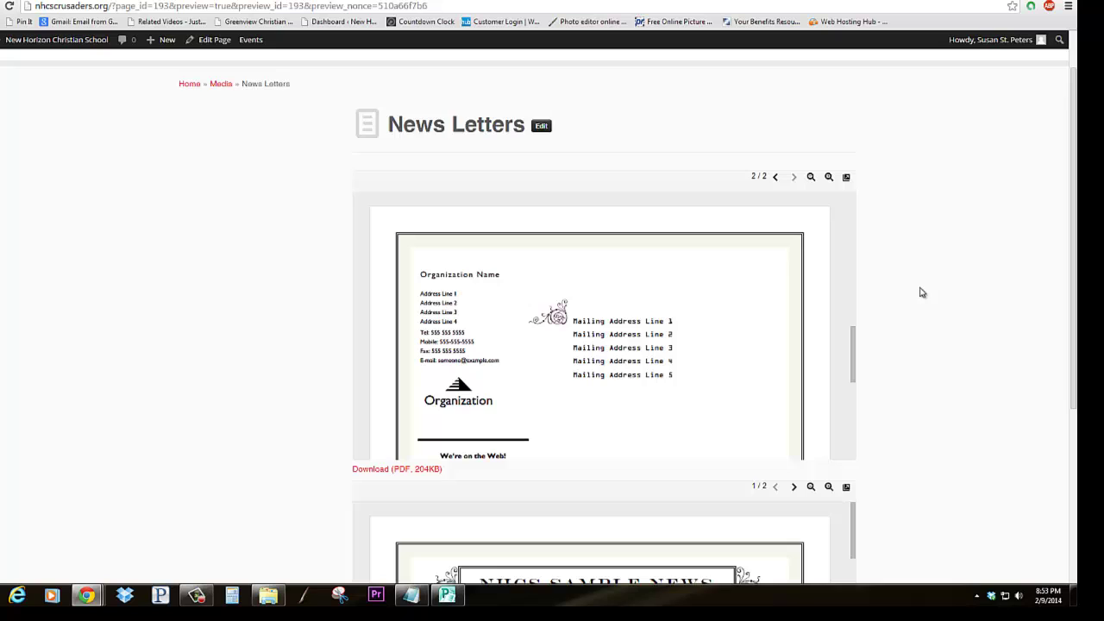
# Look through the contents of the second embedded newsletter and return to the first one.
pyautogui.scroll(-3, 962, 338)
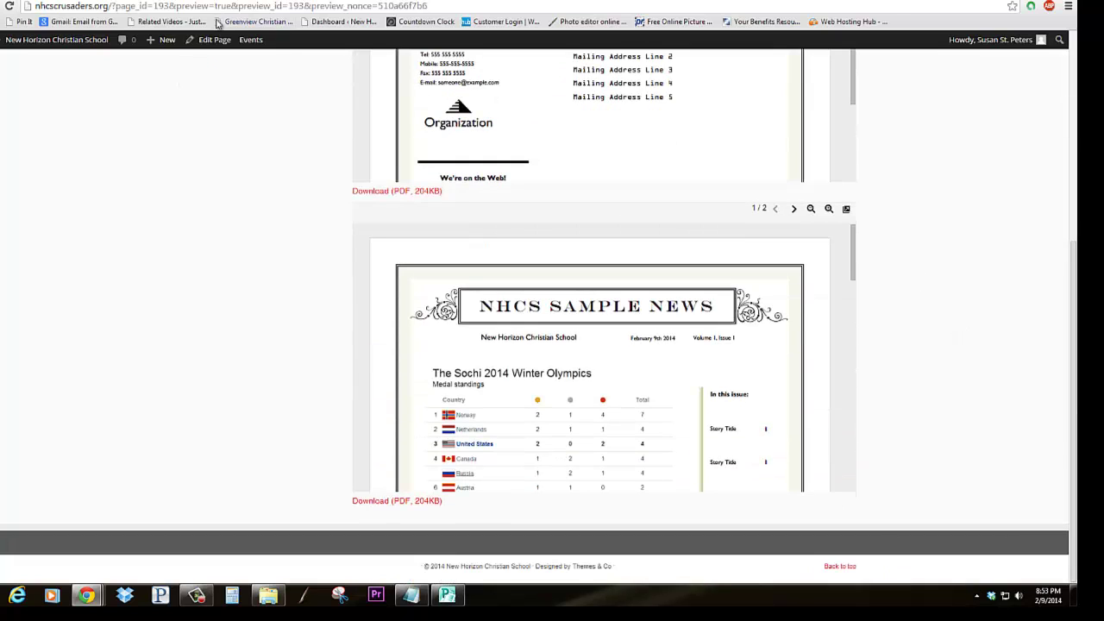
pyautogui.scroll(-10, 507, 249)
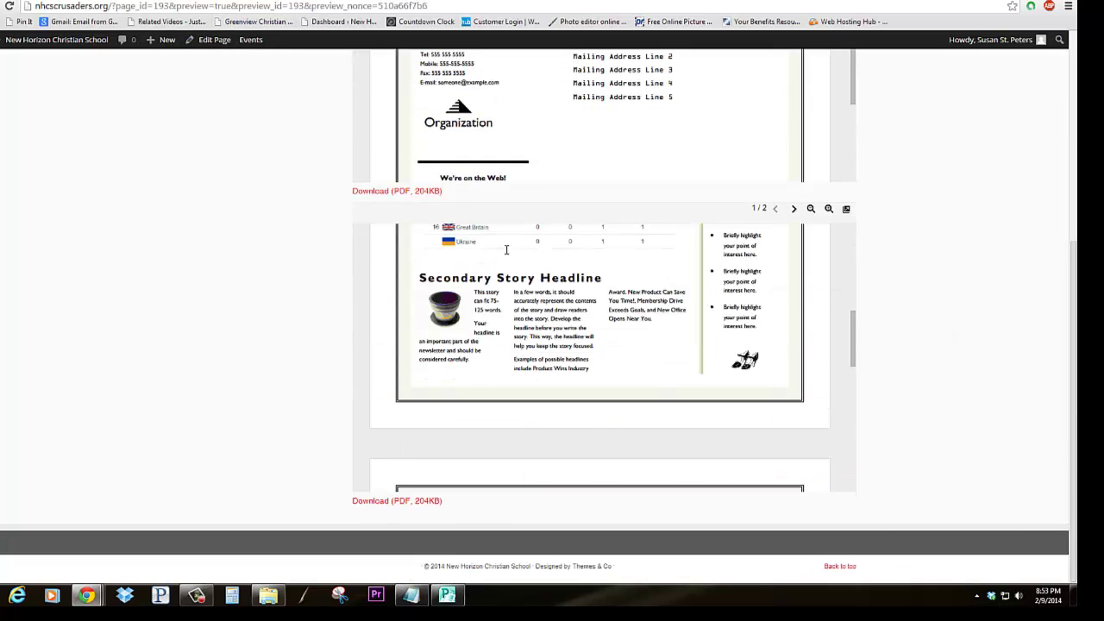
pyautogui.scroll(3, 493, 259)
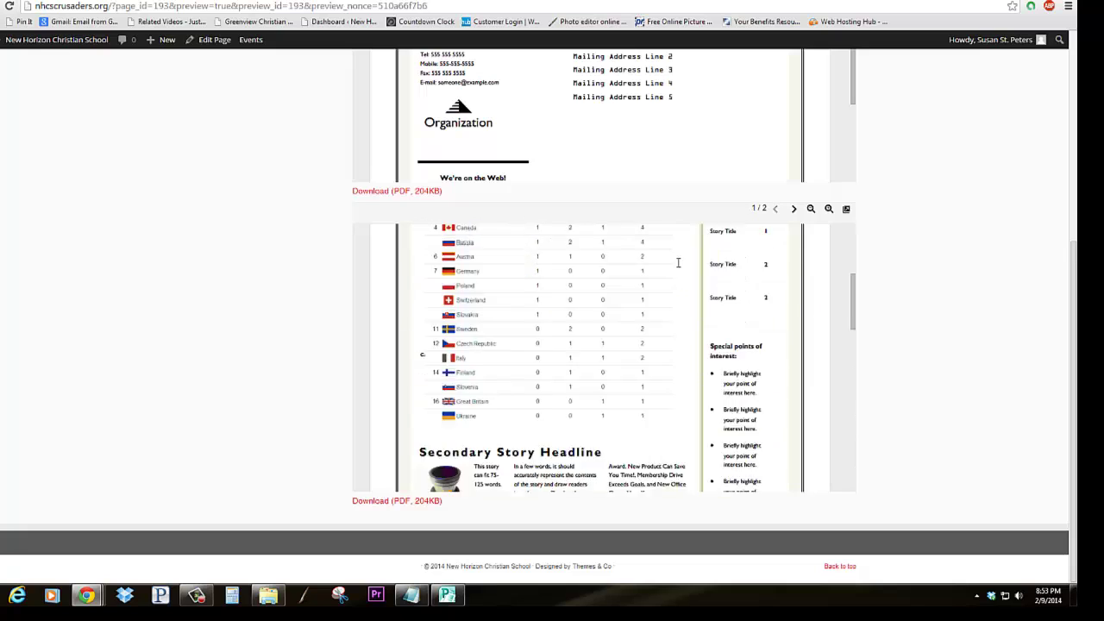
pyautogui.scroll(5, 870, 256)
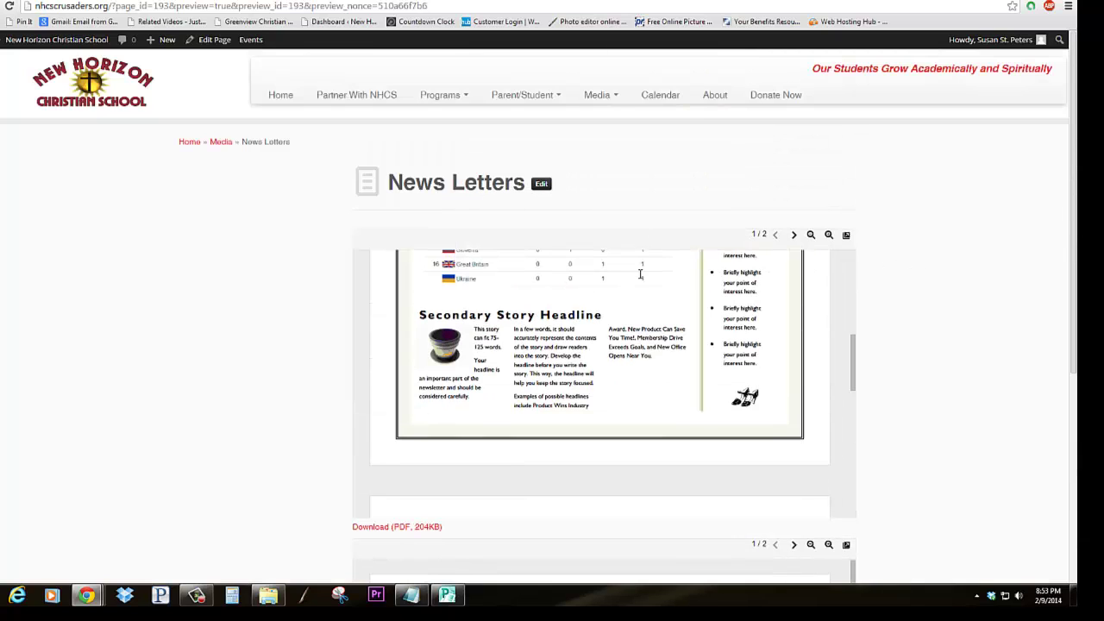